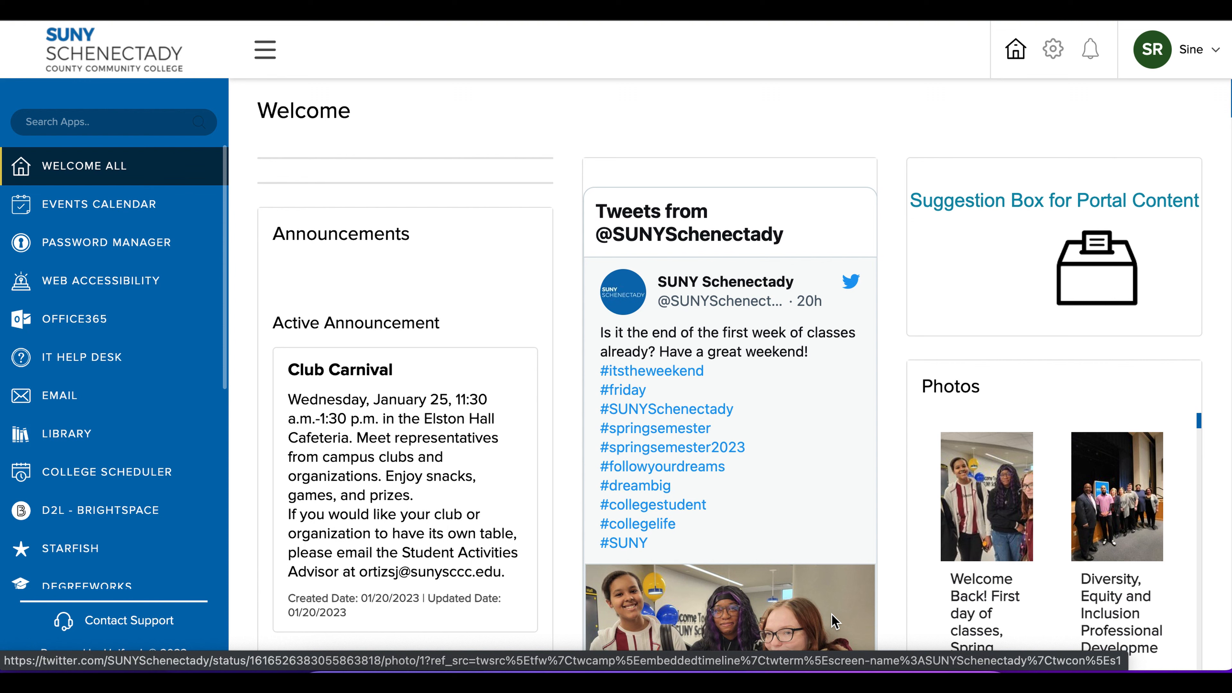
Step: Open Office365 from the college portal and create a blank Word document
click(67, 324)
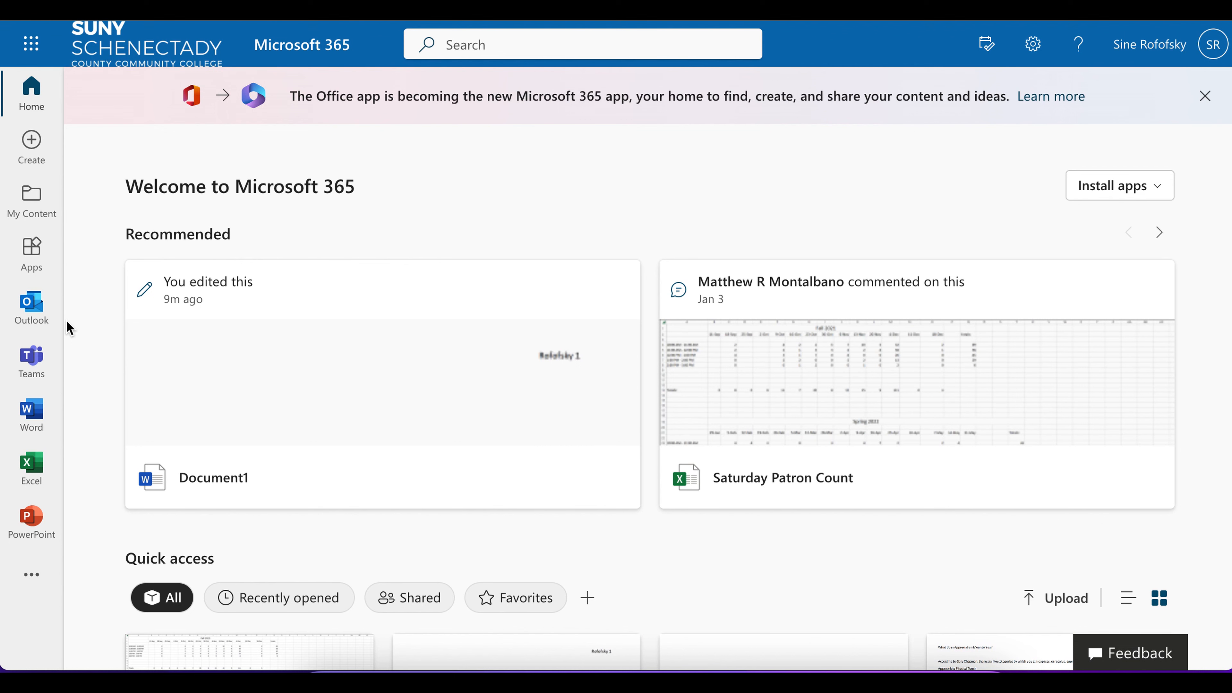
click(32, 414)
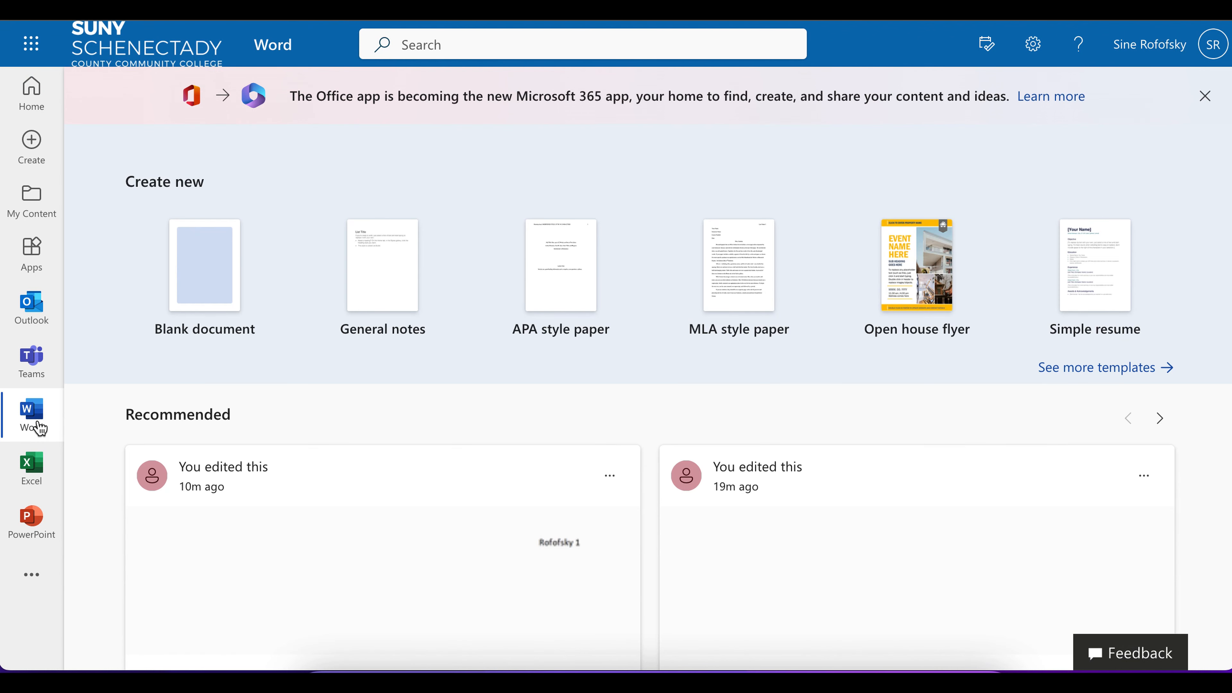
click(183, 307)
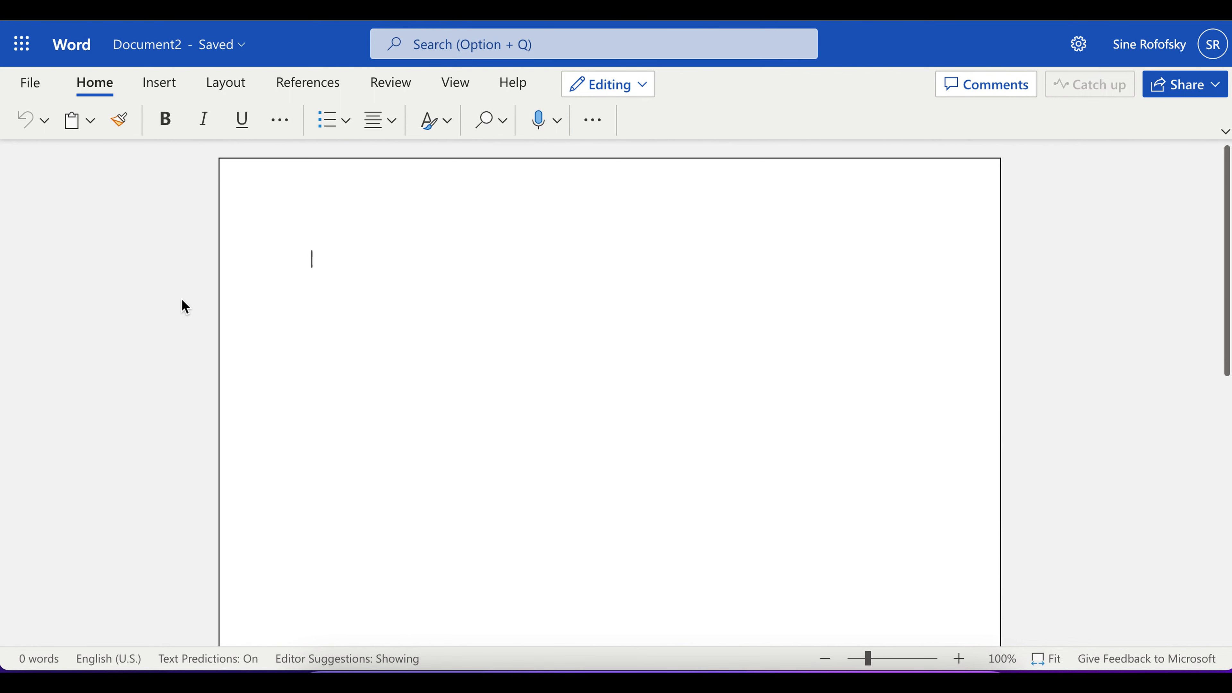
Step: Set the blank document's font to Times New Roman
click(280, 120)
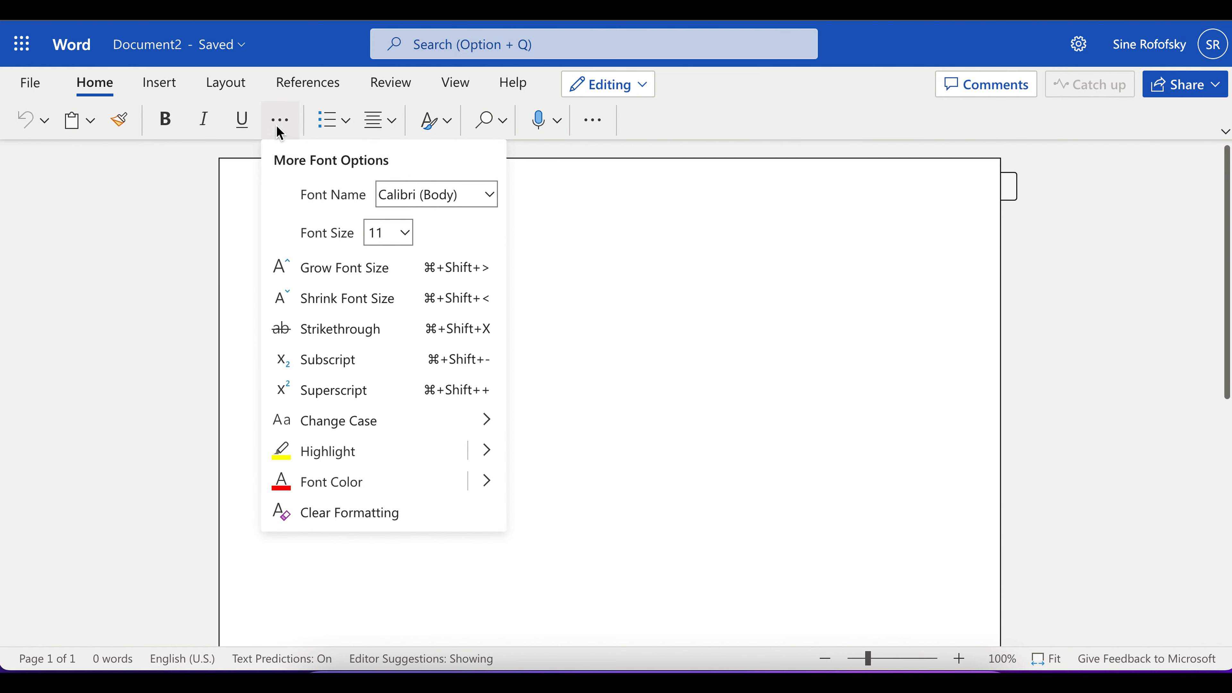
click(489, 194)
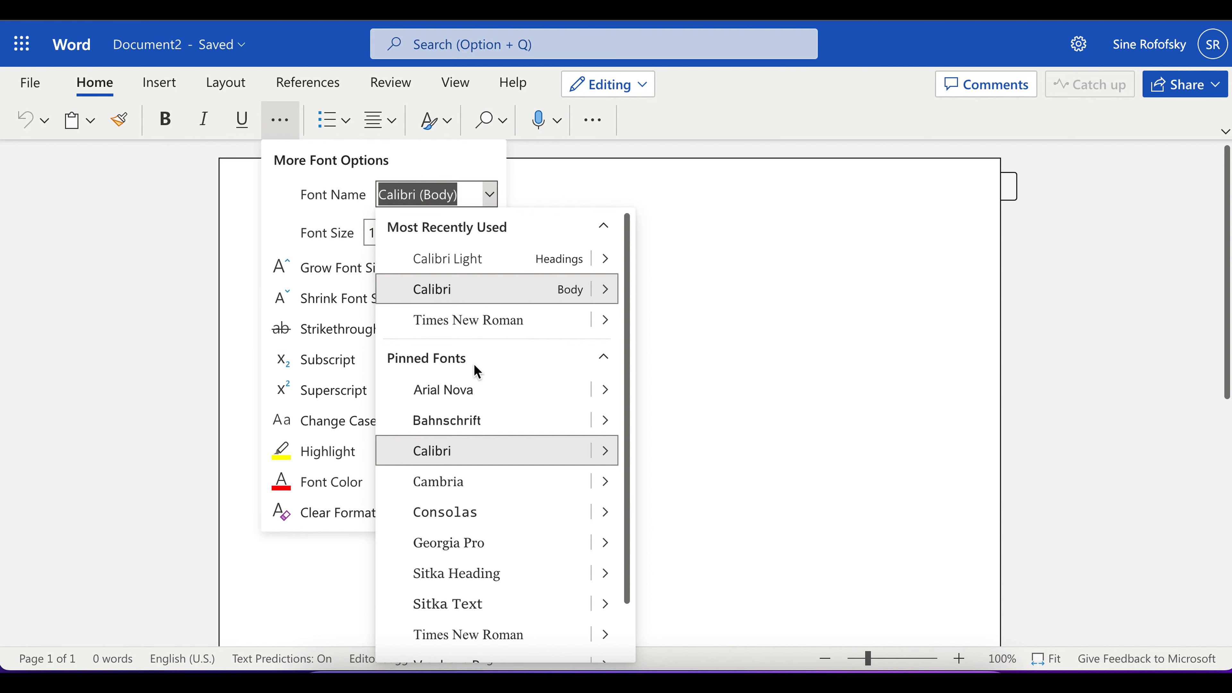
scroll(491, 514, down, 1)
scroll(492, 515, down, 1)
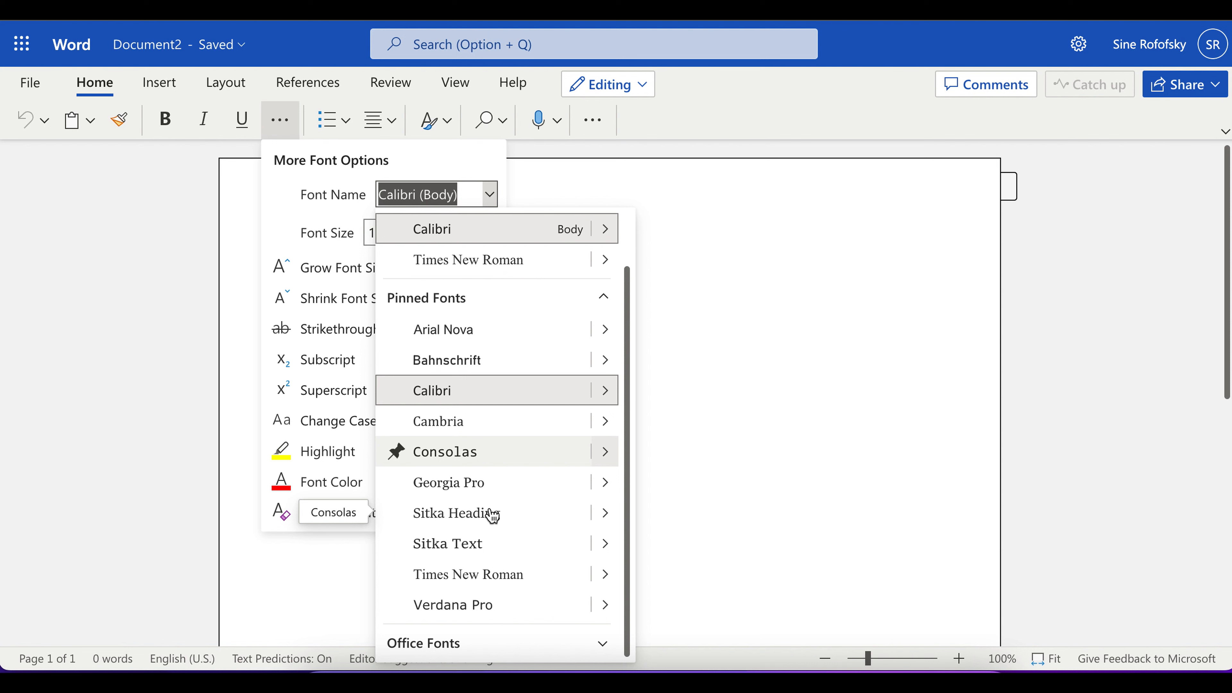
click(602, 644)
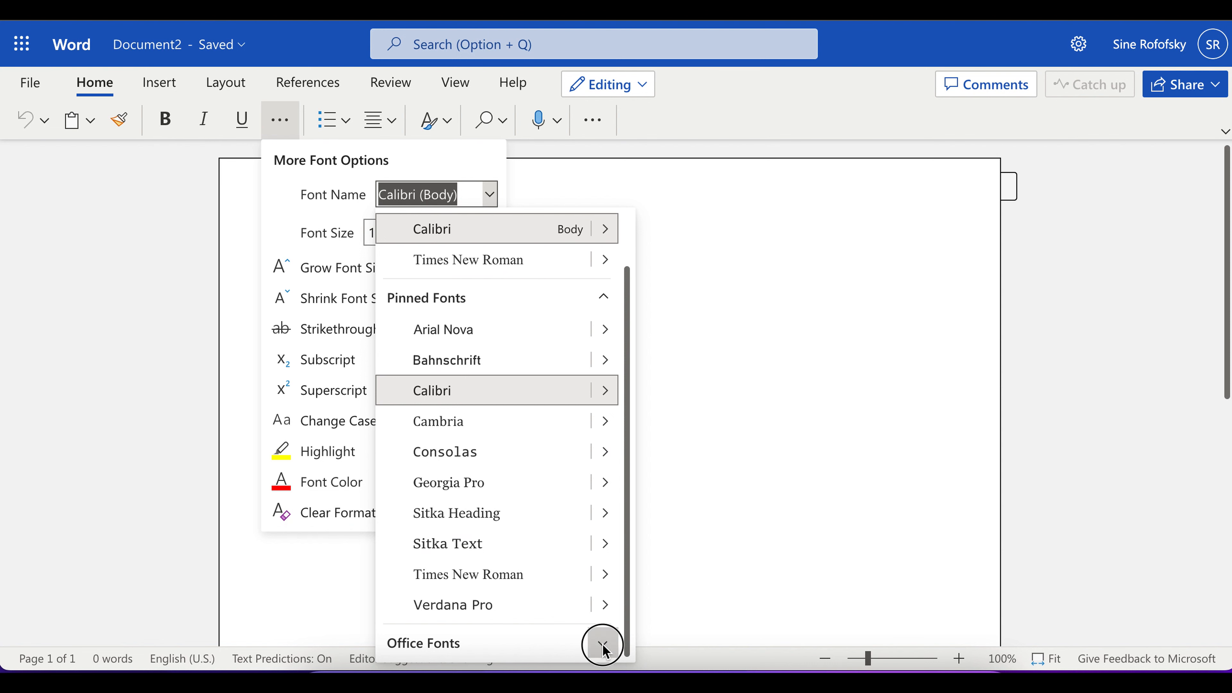
scroll(523, 626, down, 3)
scroll(522, 625, down, 3)
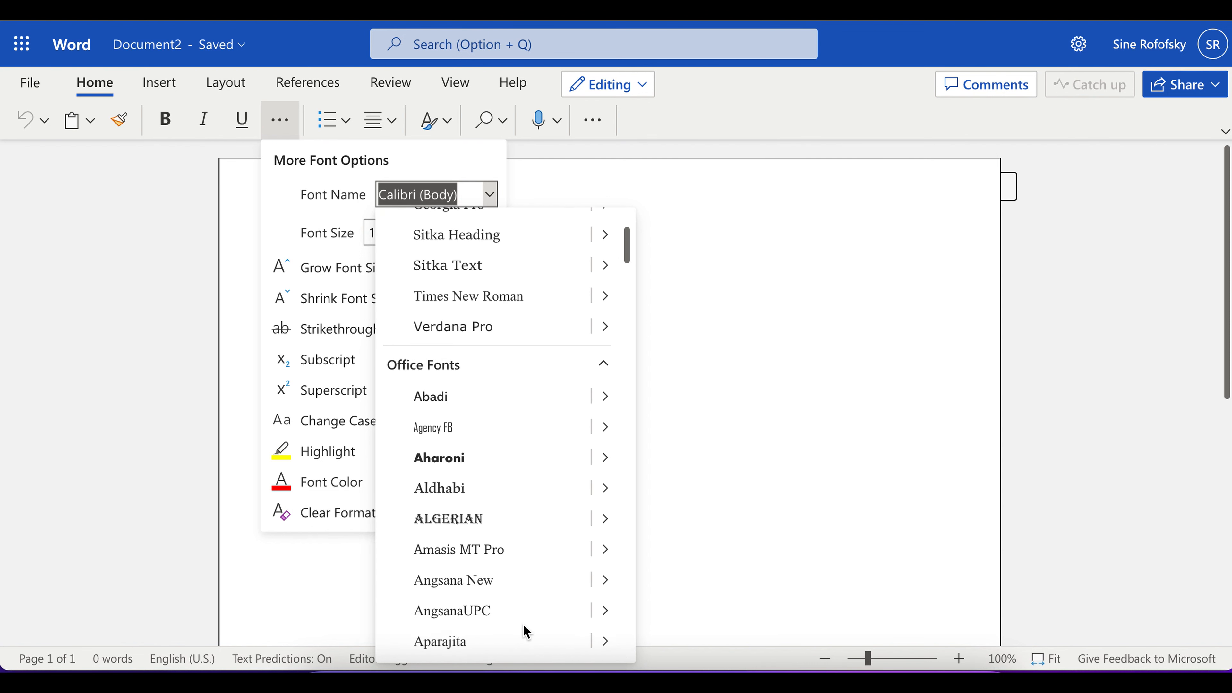
scroll(523, 625, up, 4)
scroll(526, 630, up, 3)
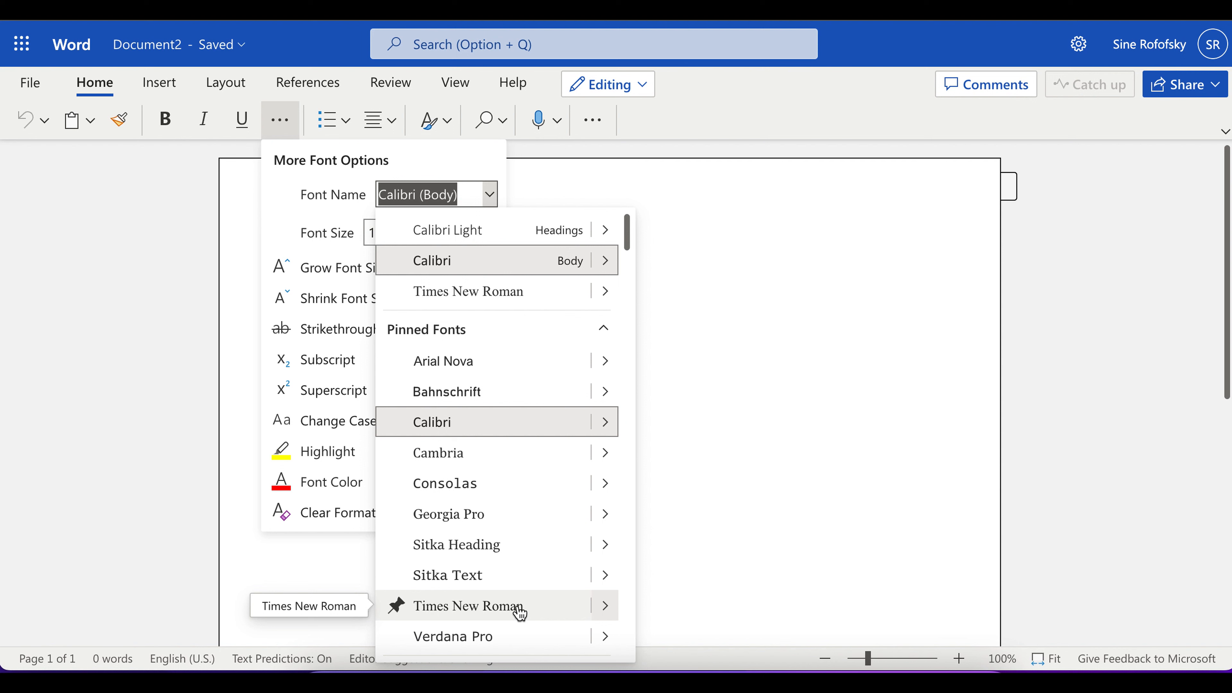
click(520, 612)
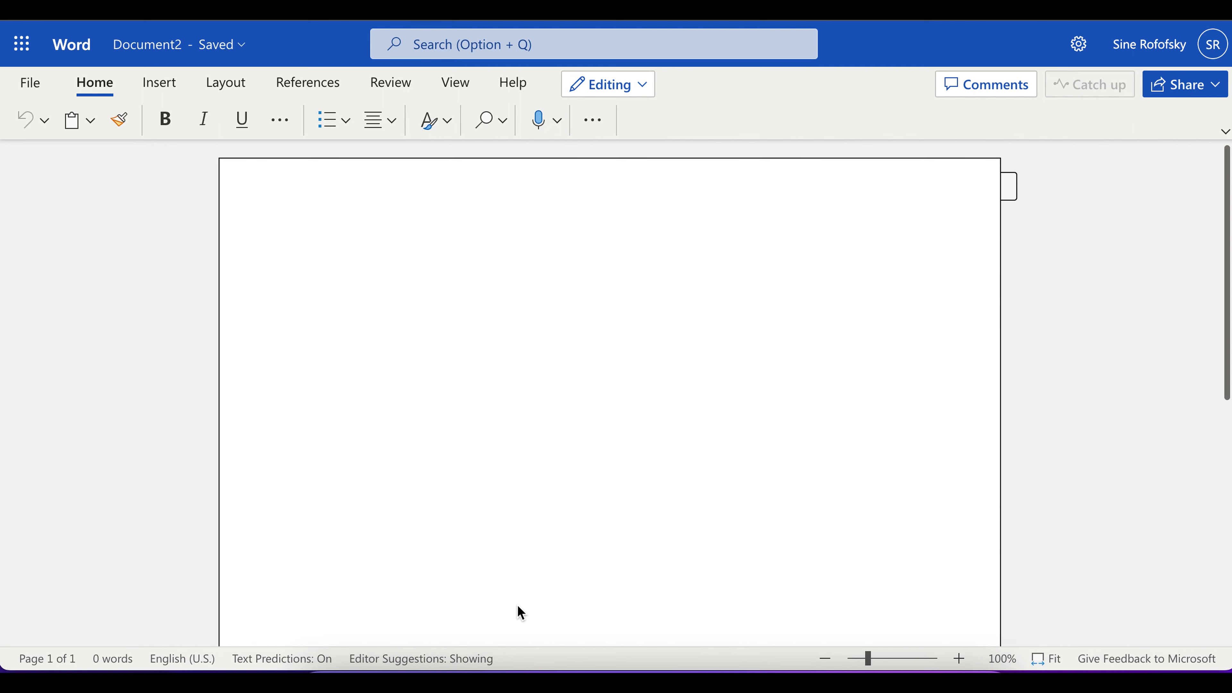
Step: Set the font size to 12
click(278, 124)
click(278, 124)
click(278, 122)
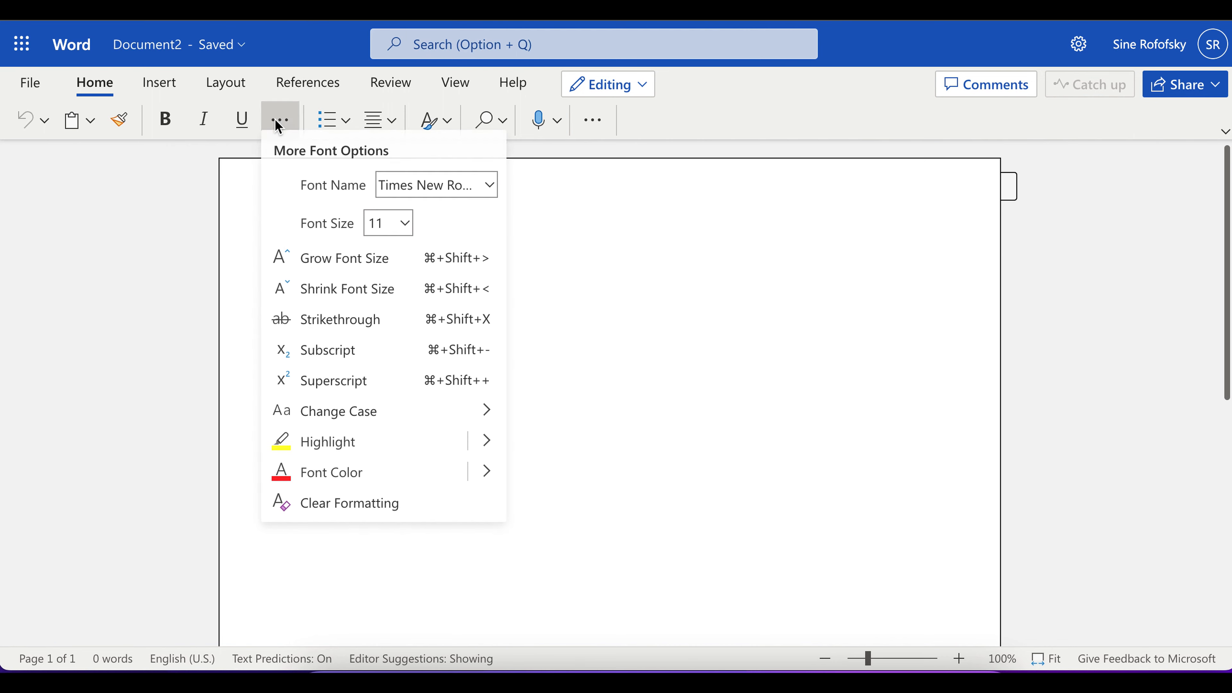
click(405, 234)
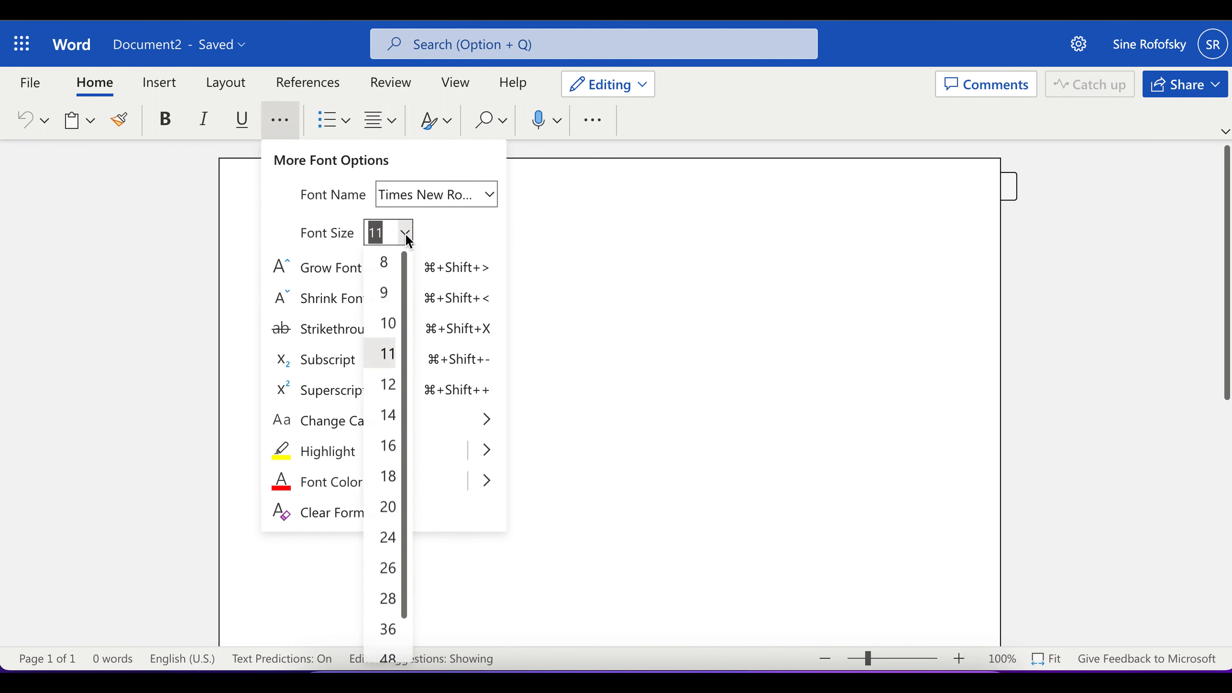
click(387, 386)
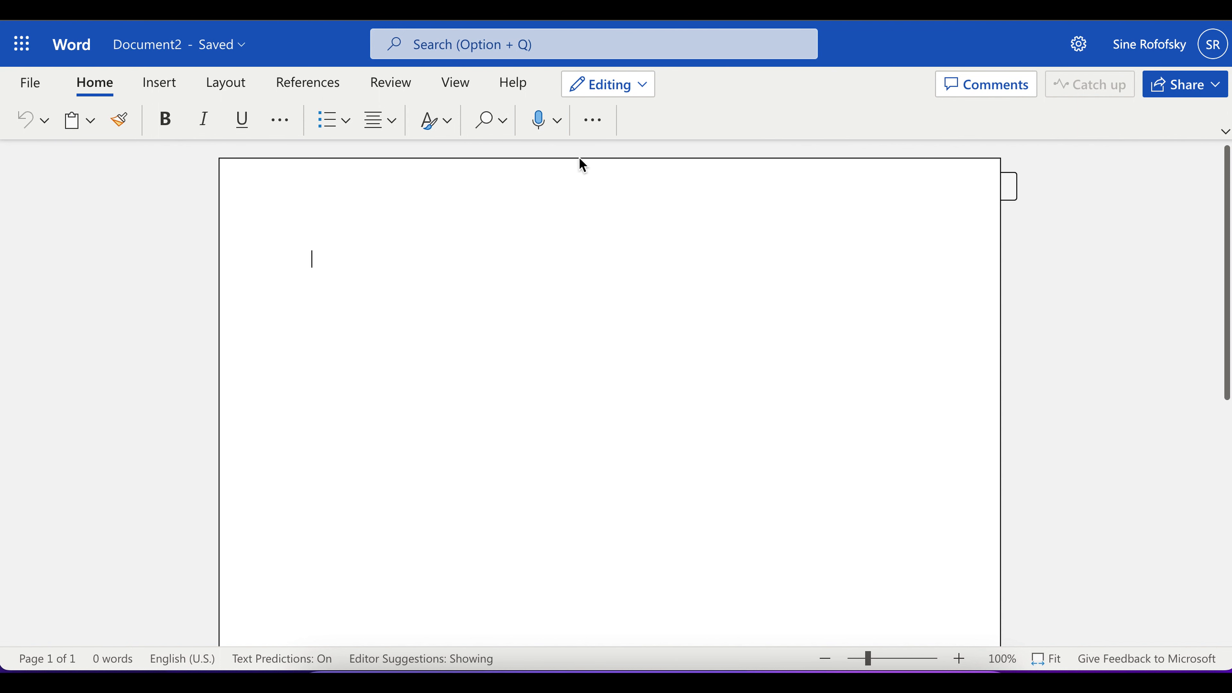
Step: Open the line spacing options and set the paragraph spacing after to 0 pt
click(592, 125)
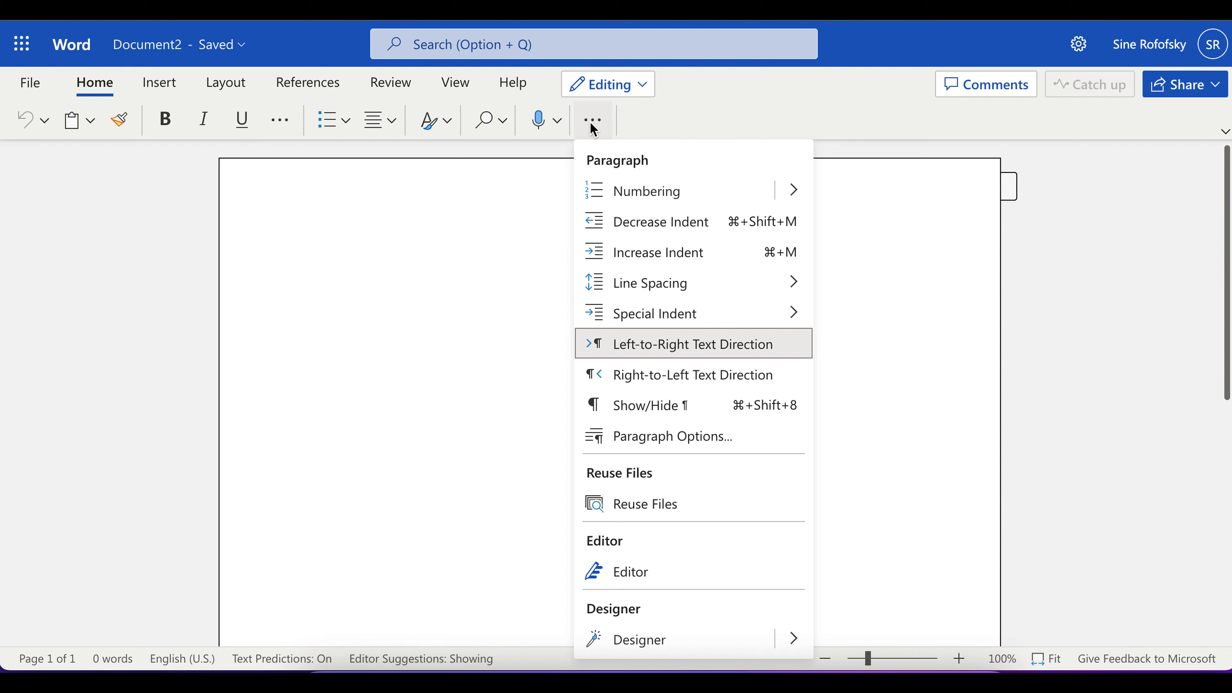
mouse_move(662, 284)
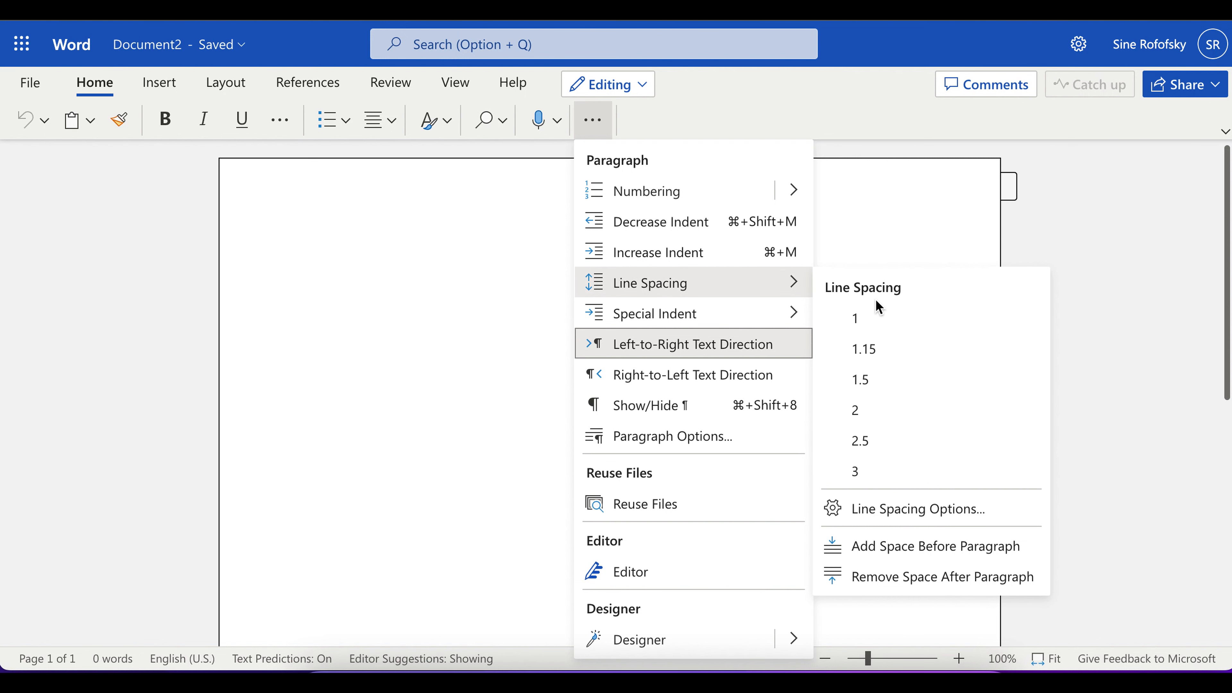
click(888, 509)
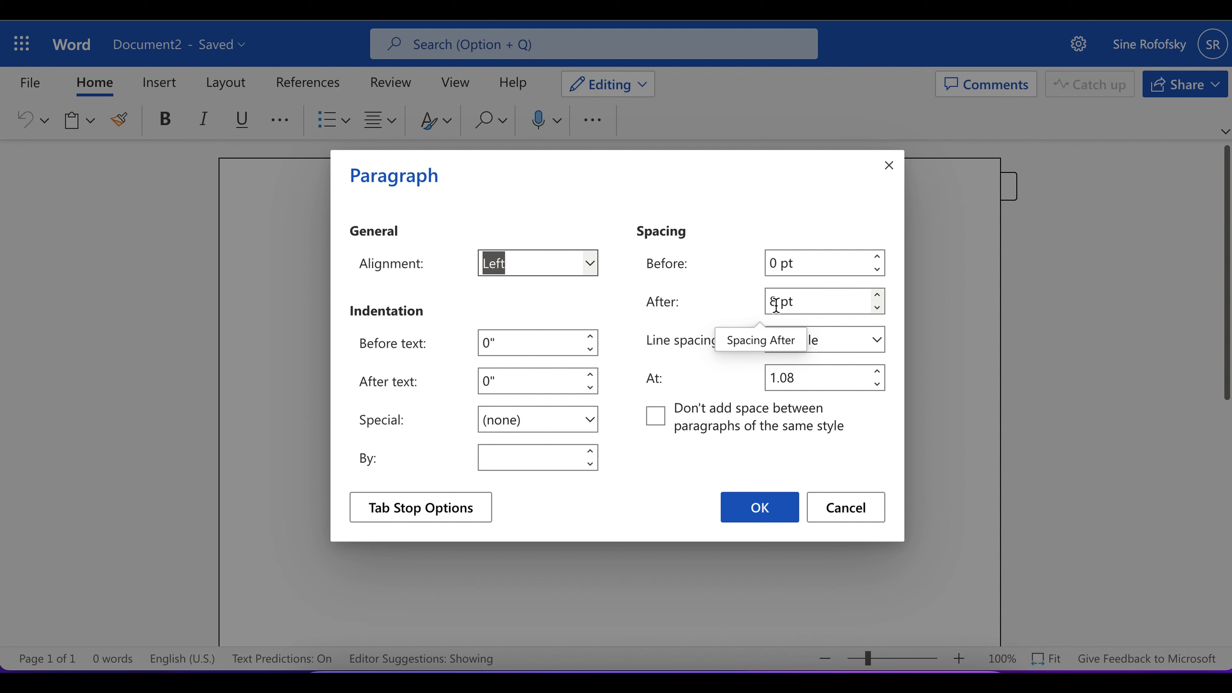
click(877, 307)
click(806, 306)
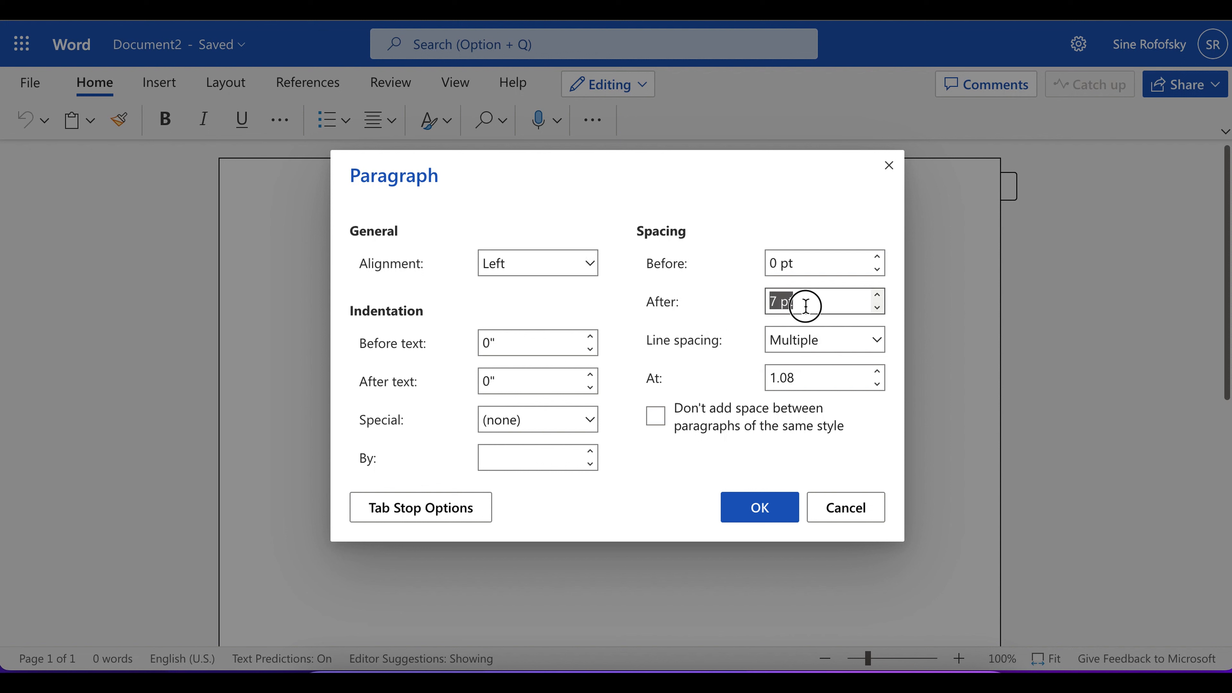
drag(789, 305, 748, 303)
text(0)
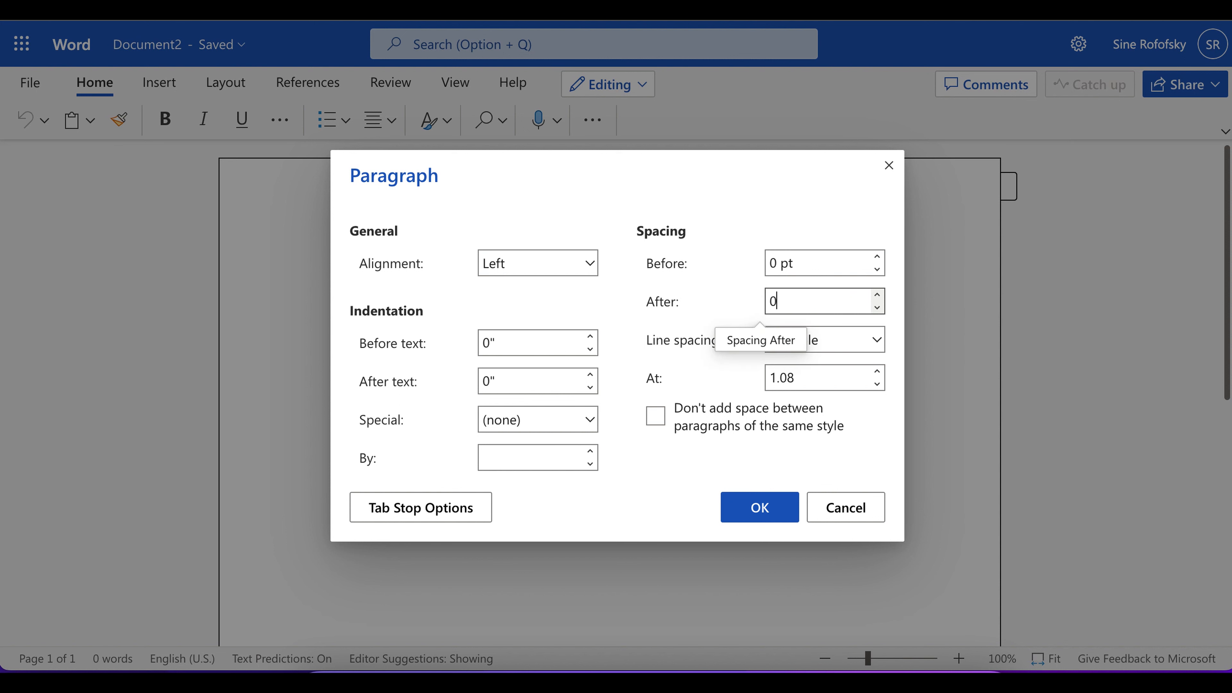
key(Return)
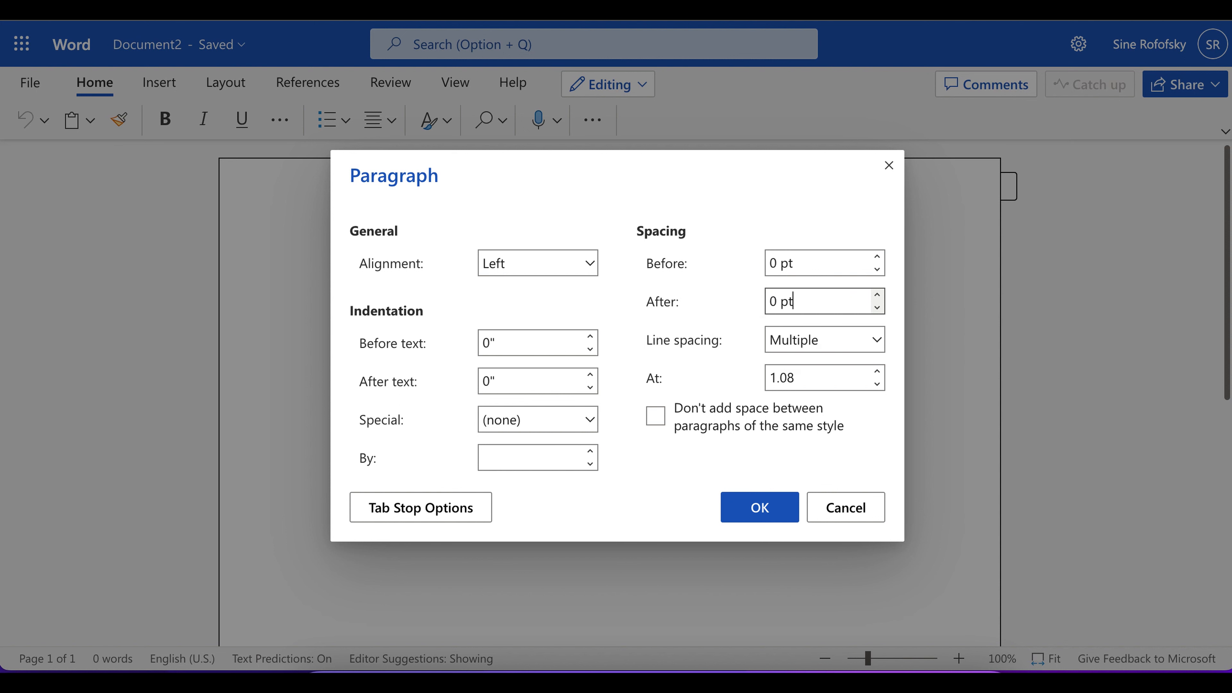
Step: Set the line spacing to Double and apply the paragraph settings
click(876, 340)
click(832, 428)
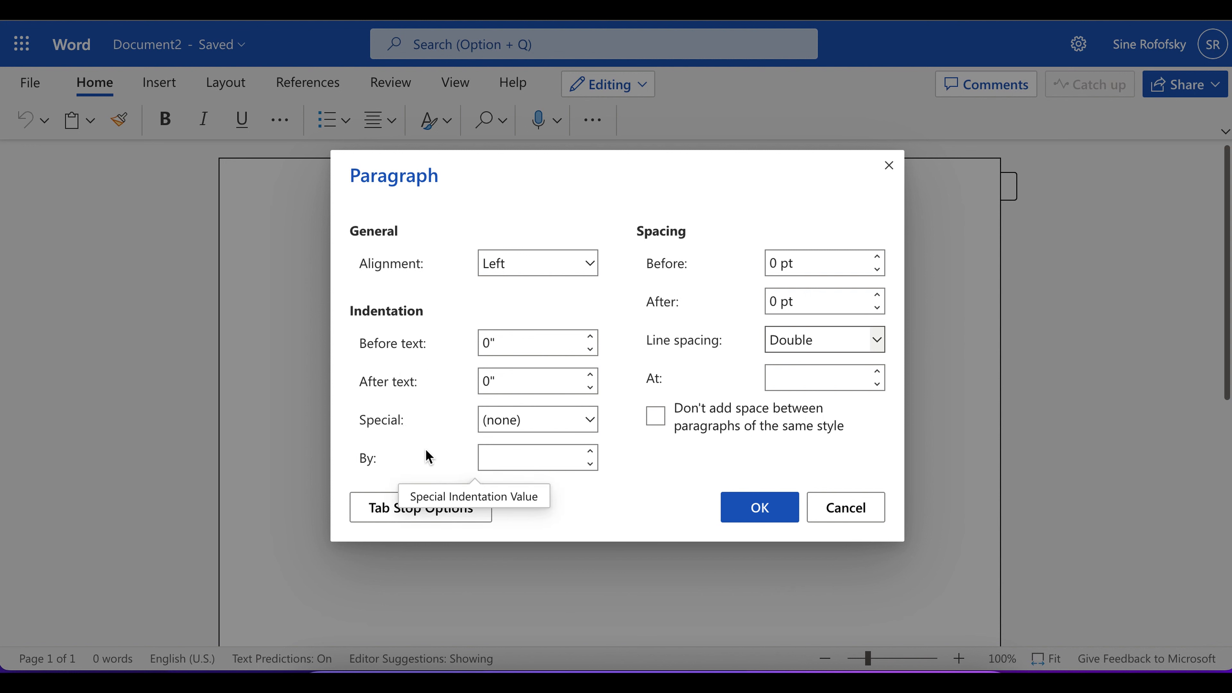
click(752, 513)
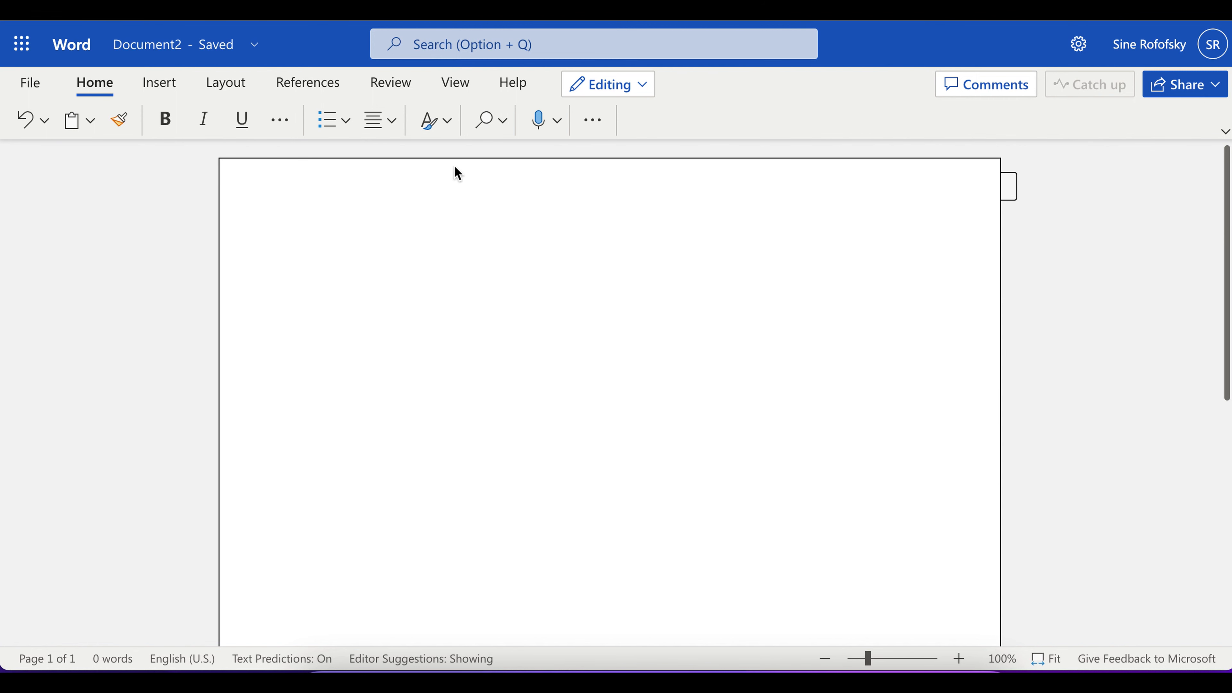
Step: Apply the Normal page margins of 1" on all sides
click(217, 90)
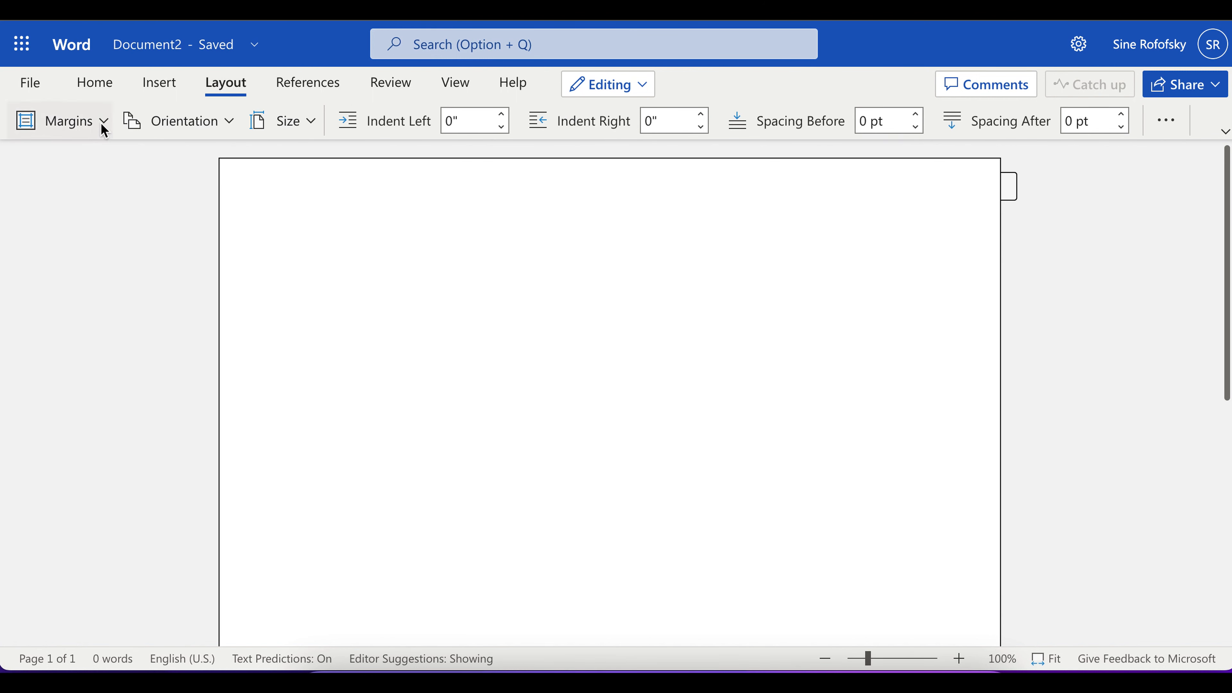
click(101, 121)
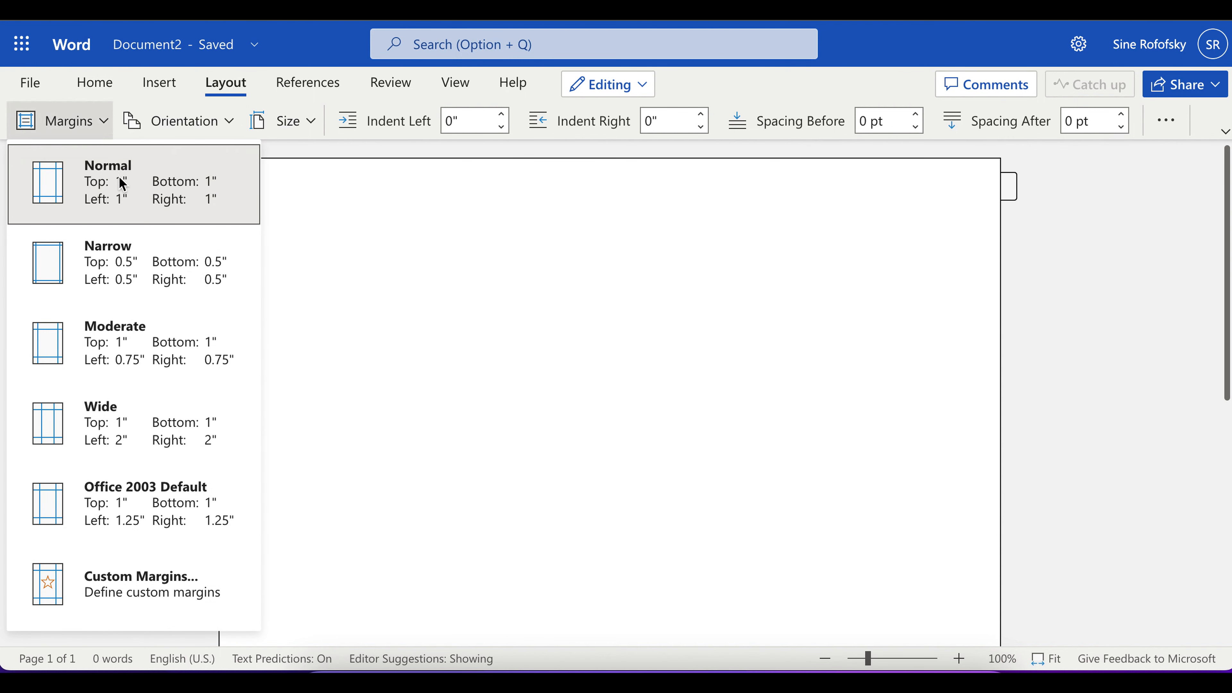
click(149, 204)
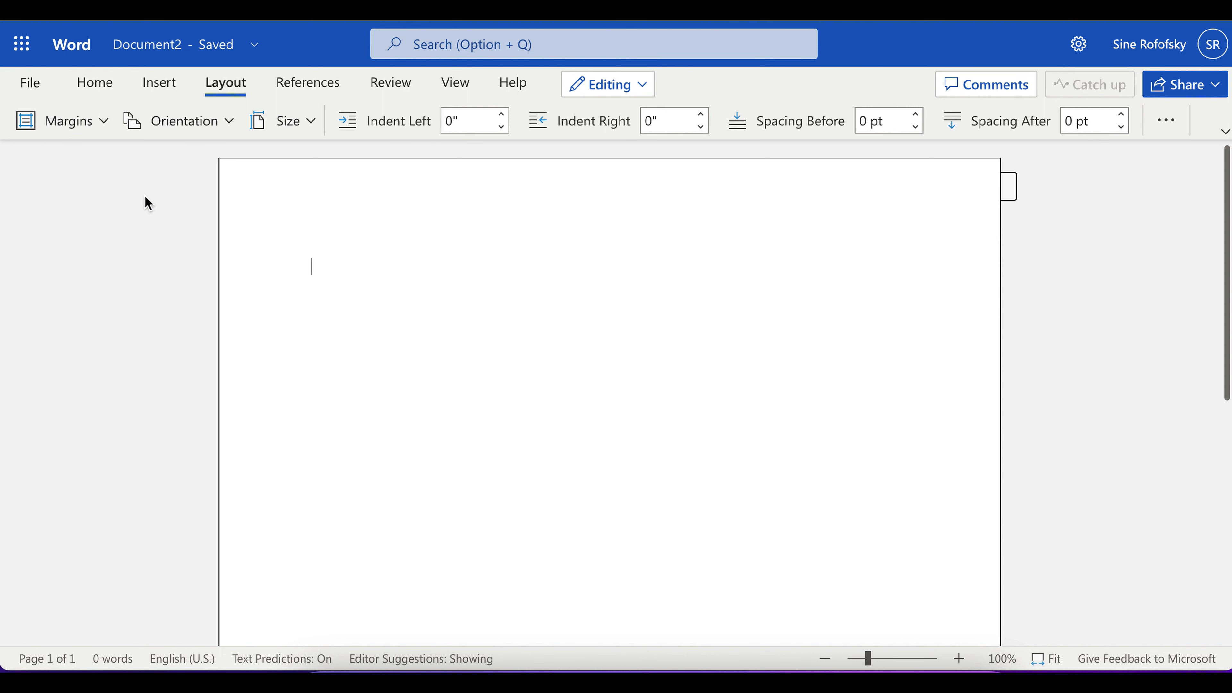
Step: Add a page number to the right side of the header and return to the document body
click(165, 87)
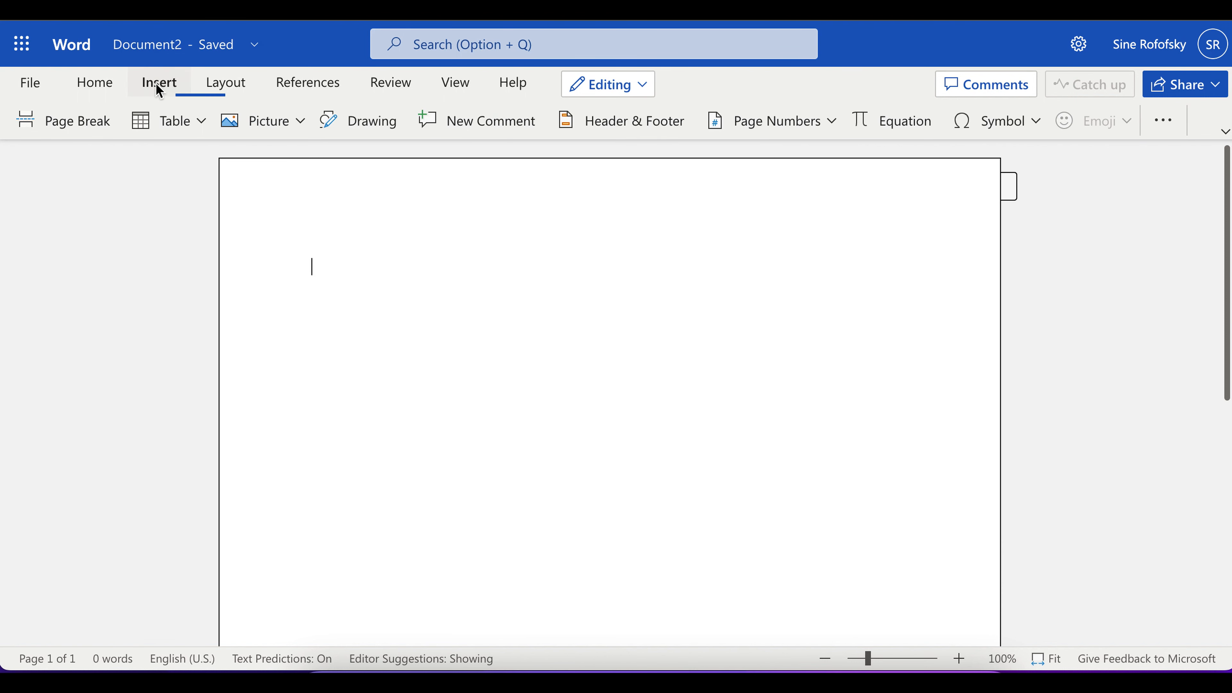
click(601, 127)
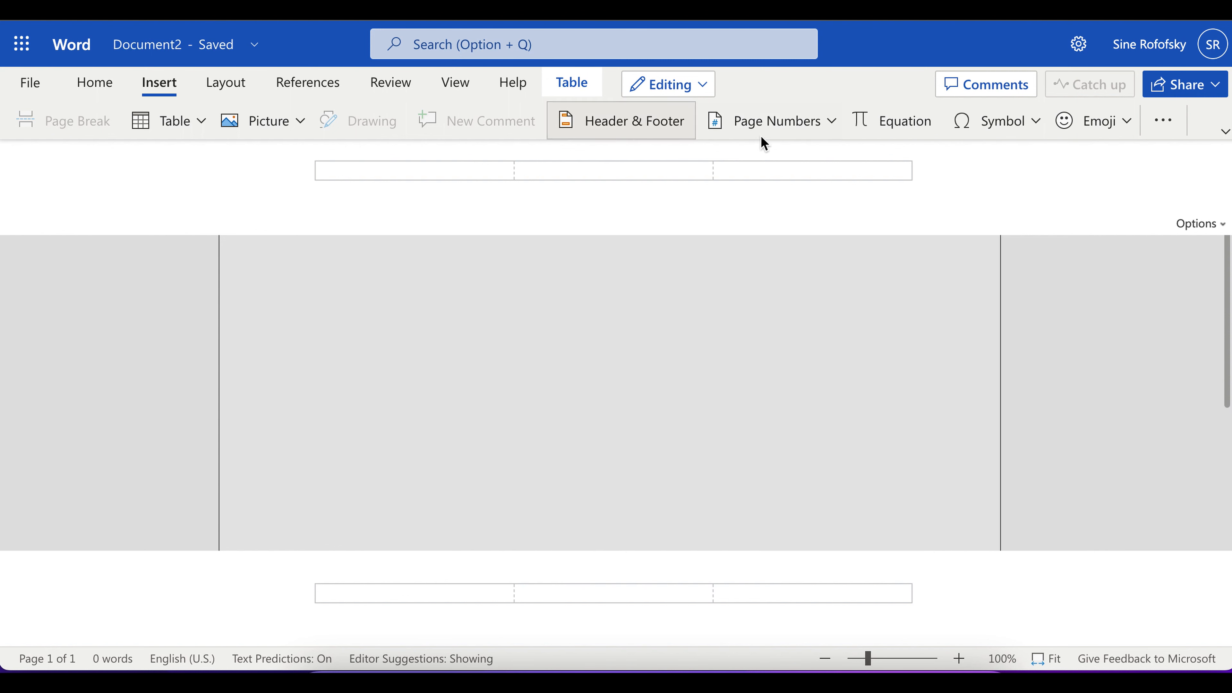
click(829, 124)
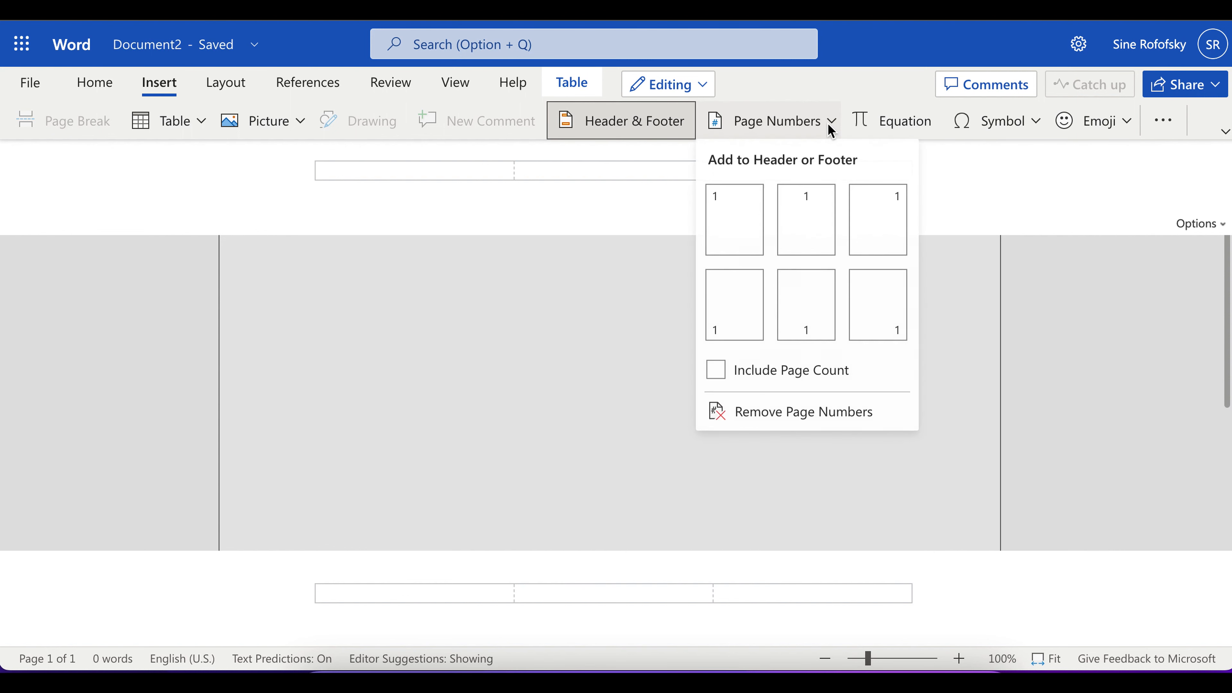
click(879, 219)
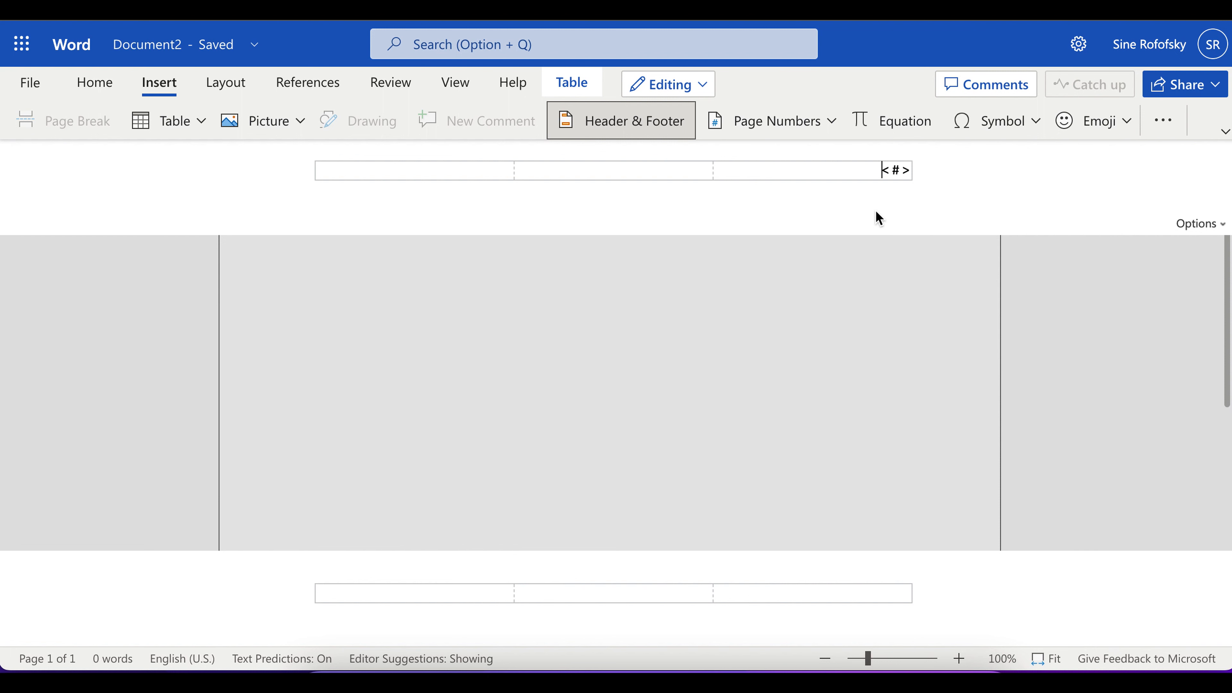
click(591, 127)
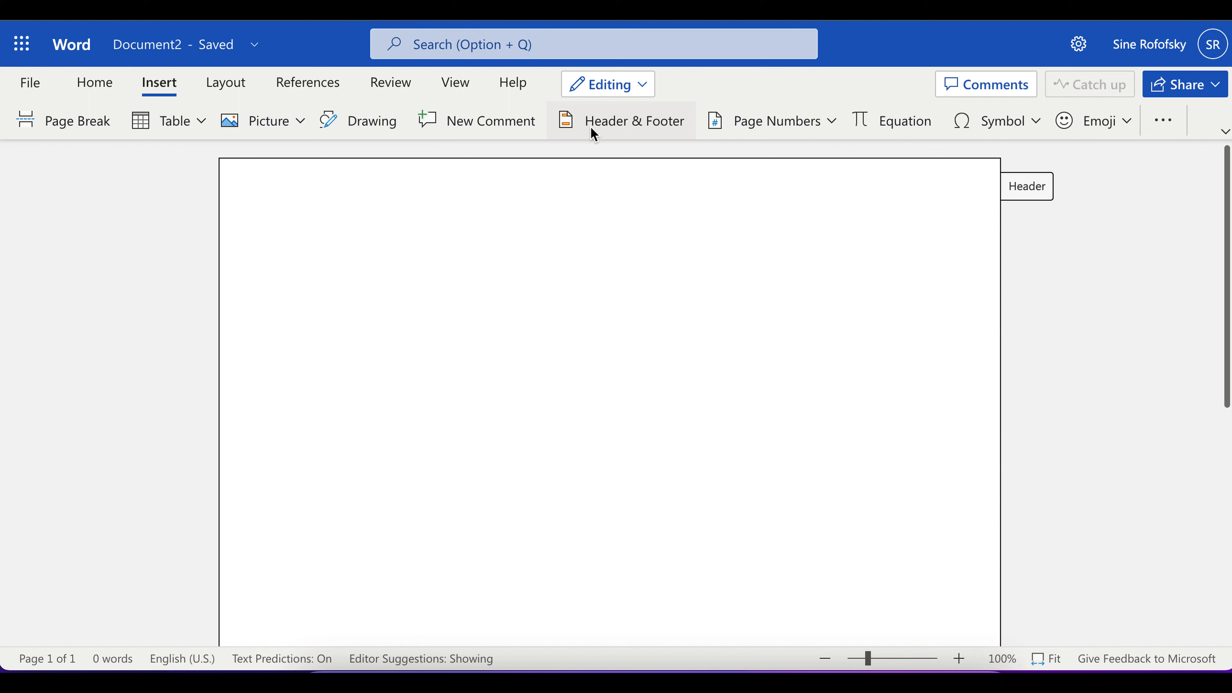
Step: Write the sentence "The paper is written in Chicago Format." in the document body
text(The )
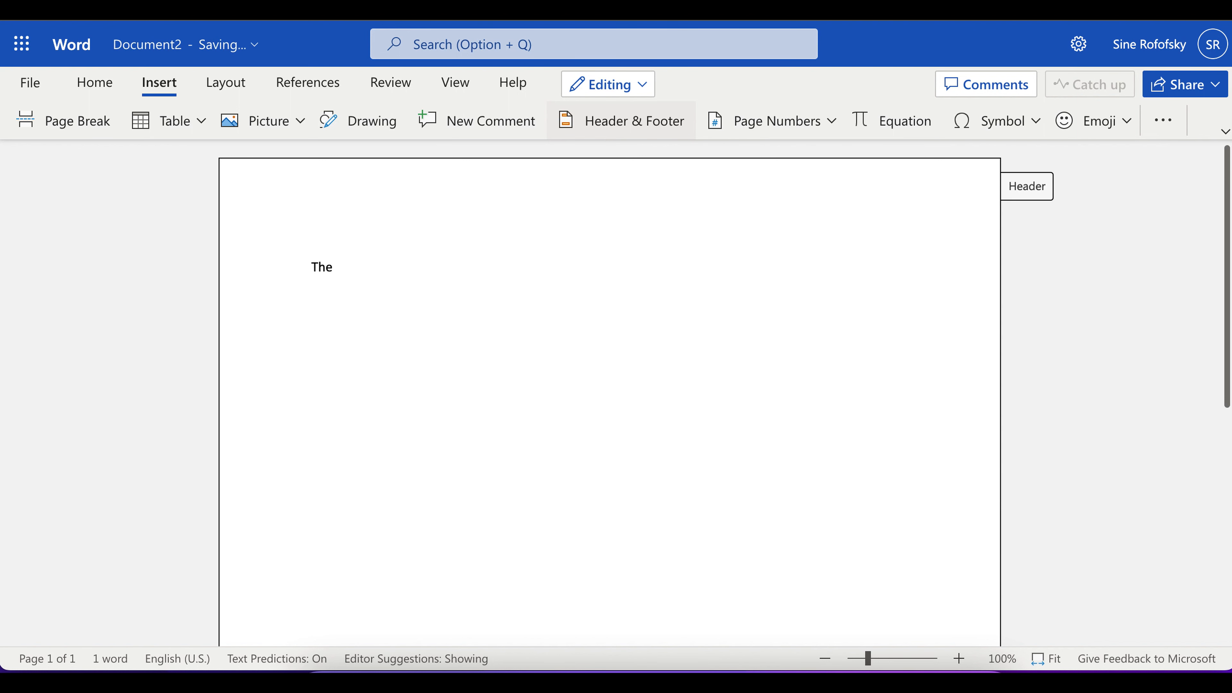
text(paper is writte)
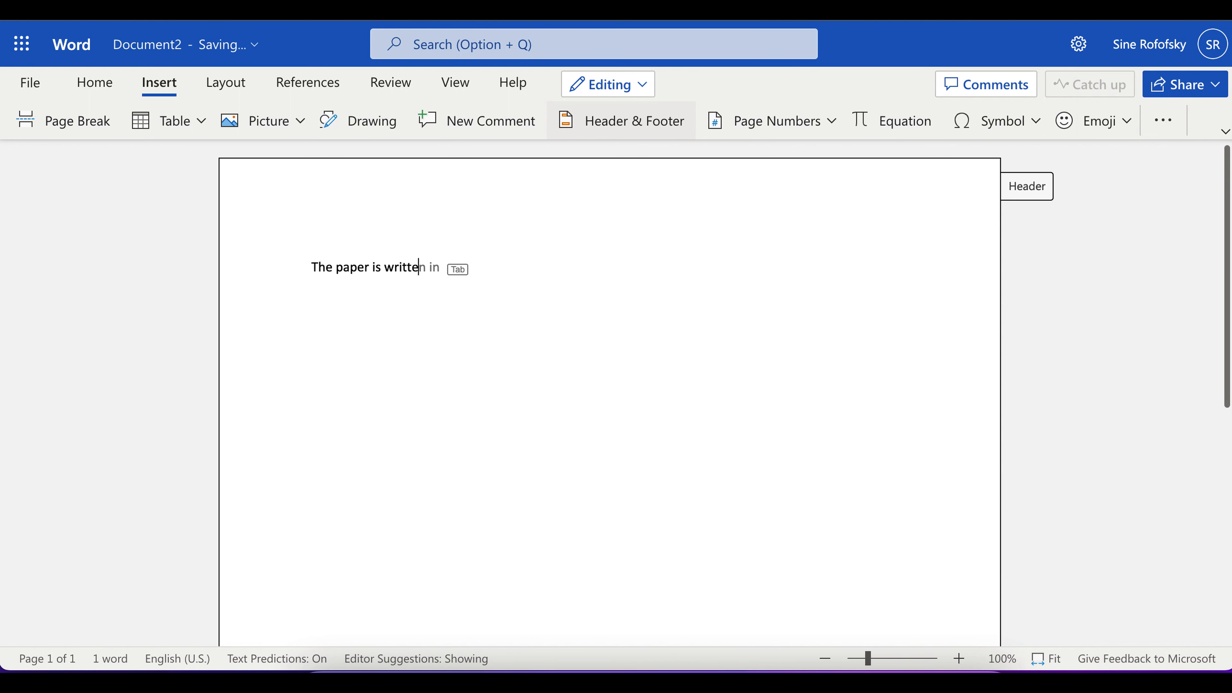
key(Tab)
text(Chicago Format.)
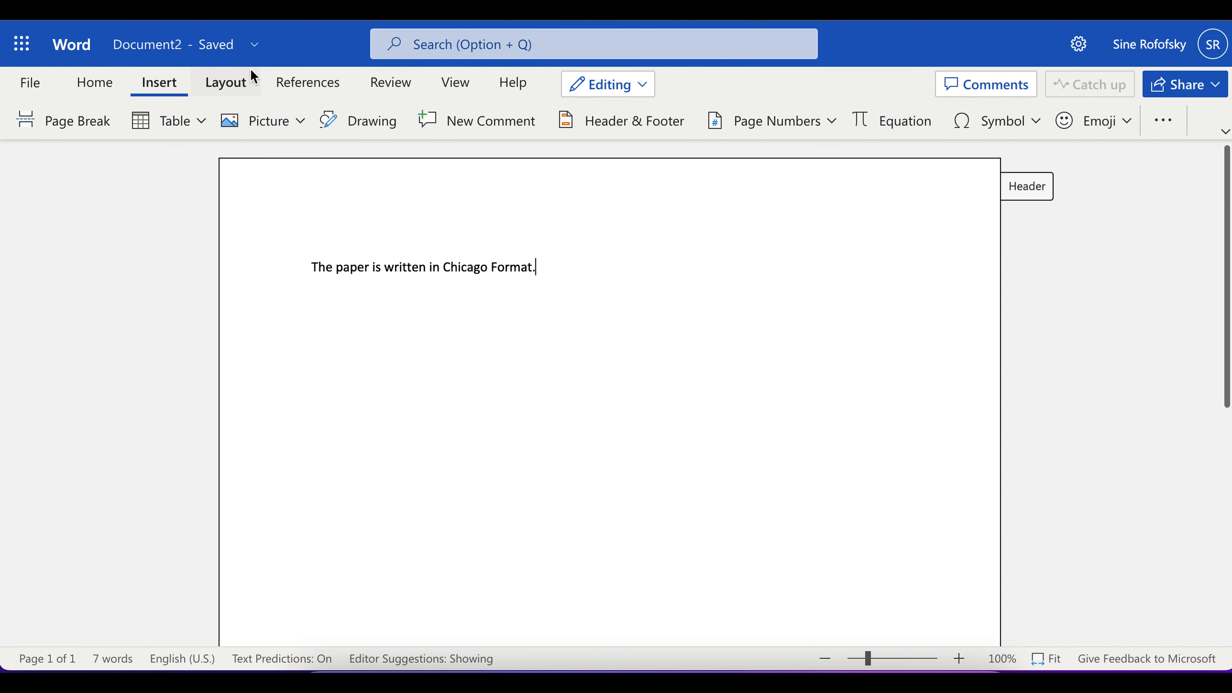
Step: Insert a footnote after the sentence reading "This is a footnote for this sentence that came before the number."
click(310, 81)
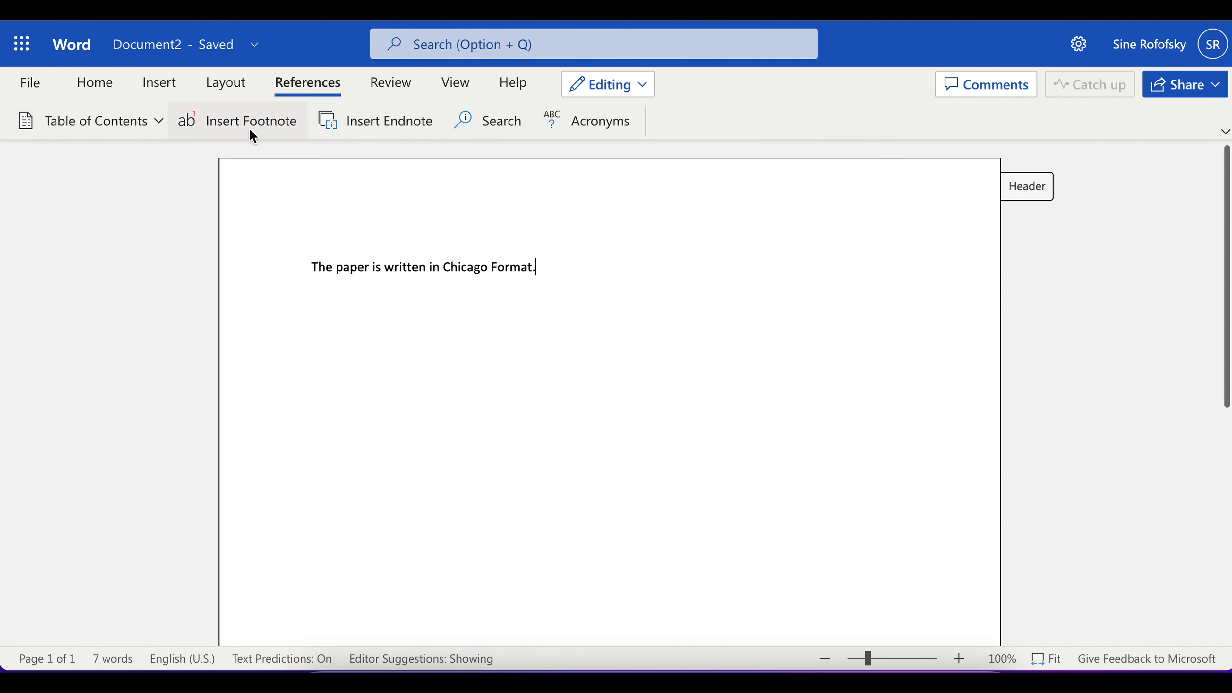
click(227, 123)
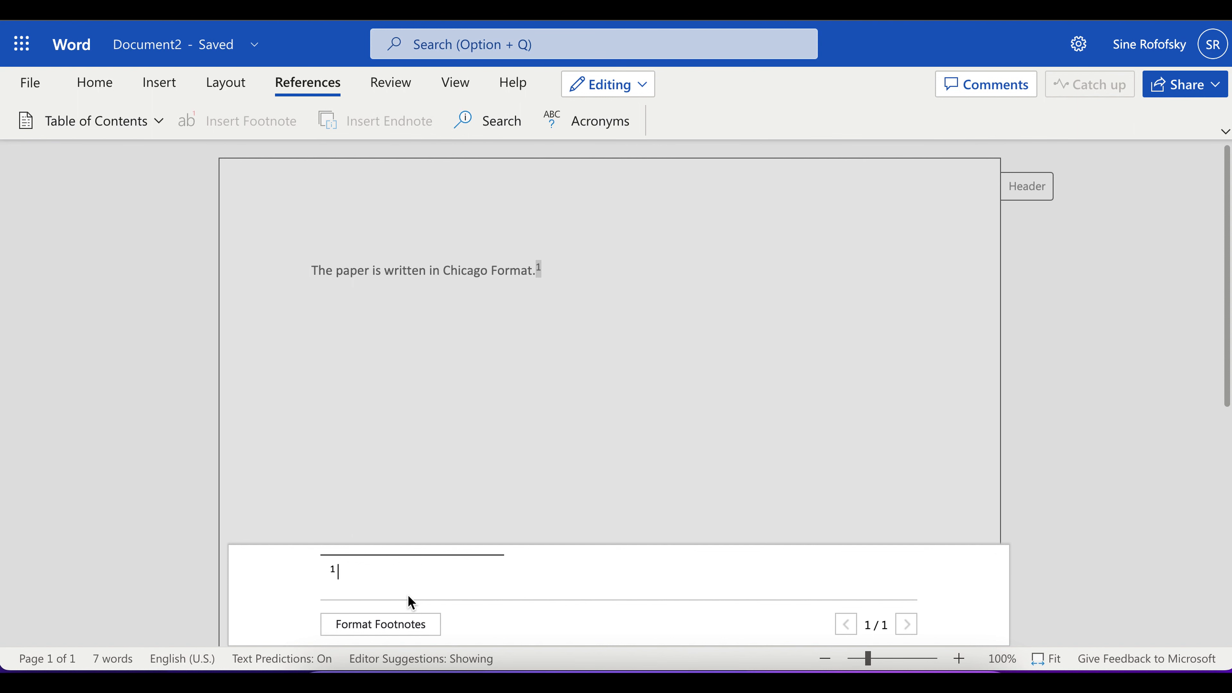
text(This is a footnote for this s)
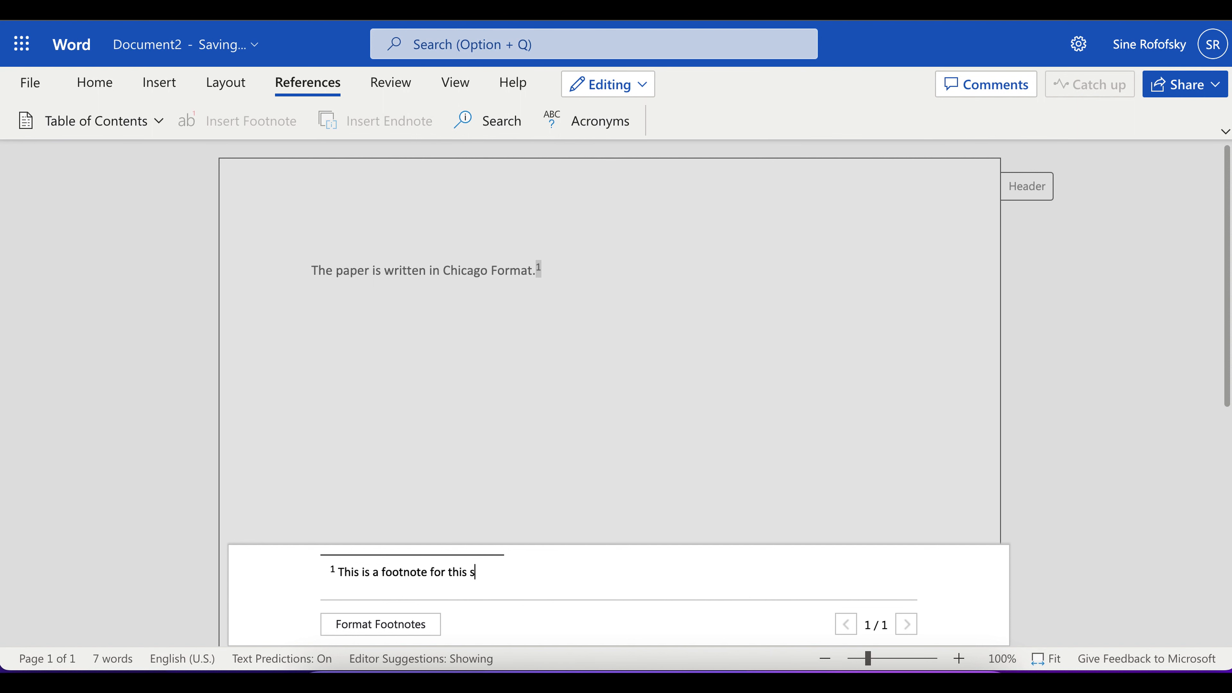
text(entence that came before the number.)
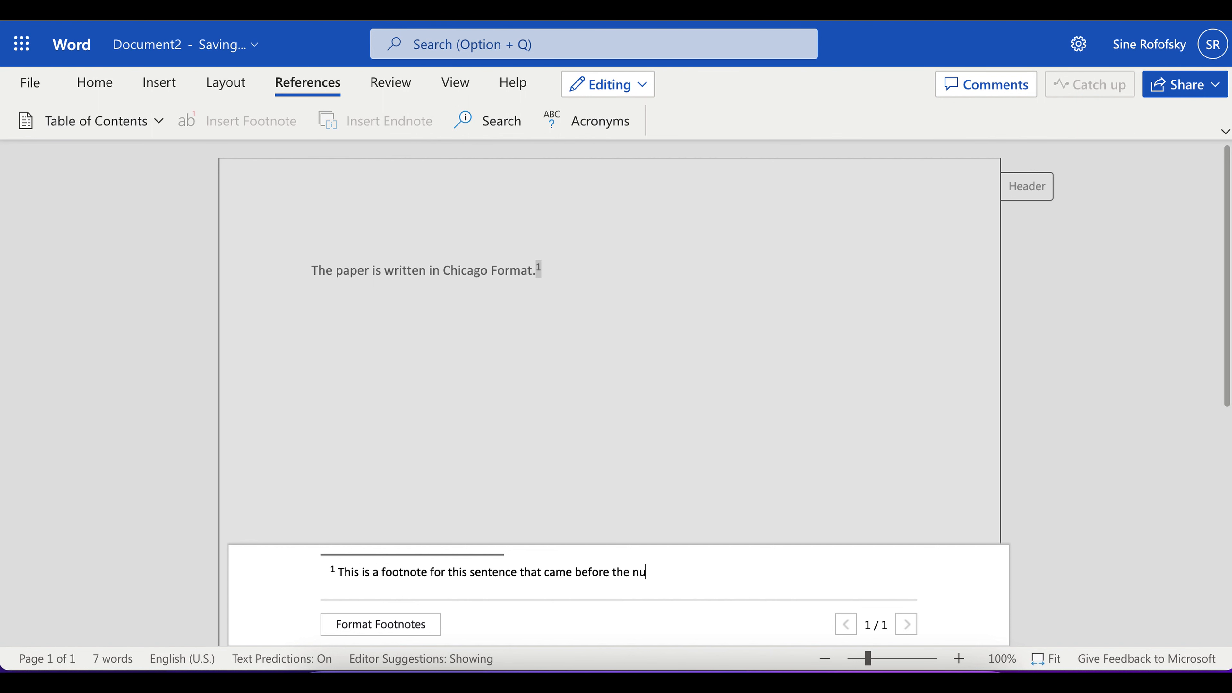
click(480, 401)
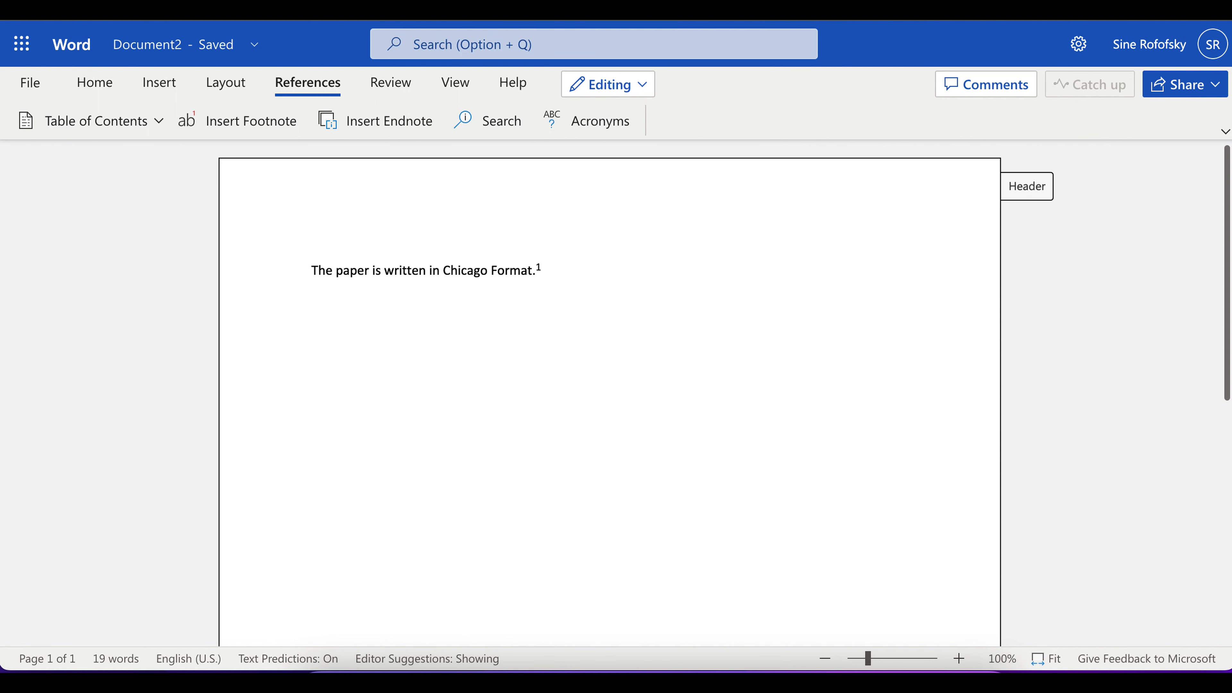
Step: Start a second sentence after the footnote number with "The next t"
text(The next )
text(ta)
key(BackSpace)
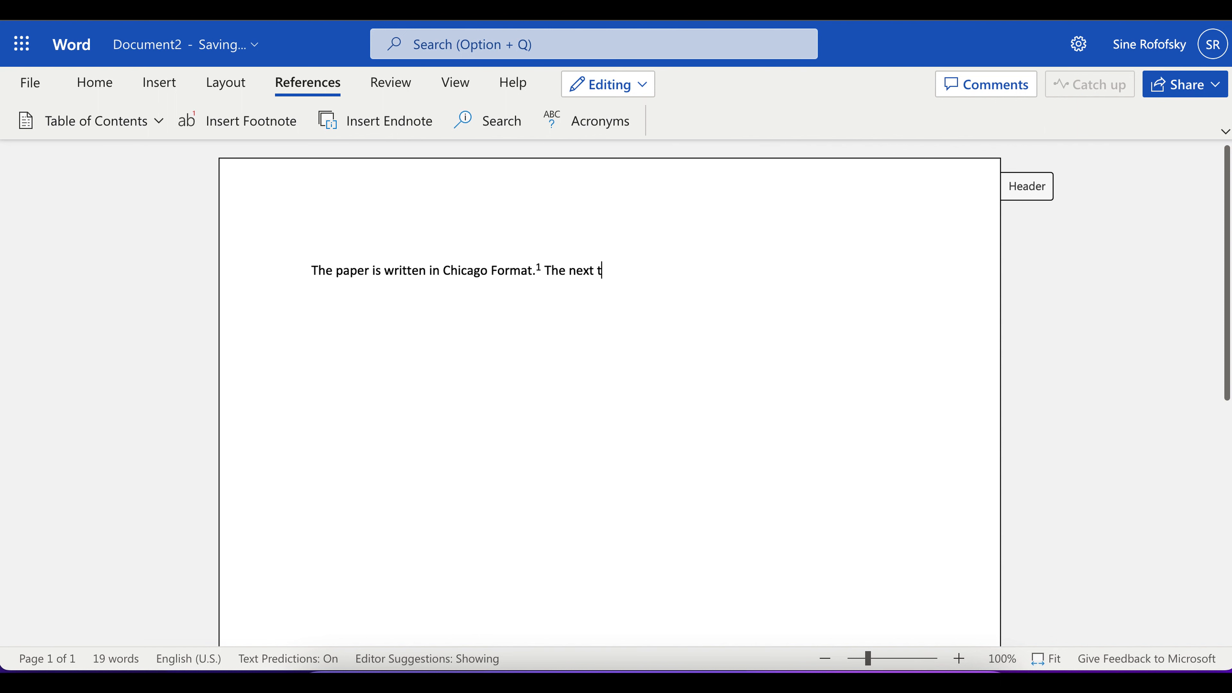